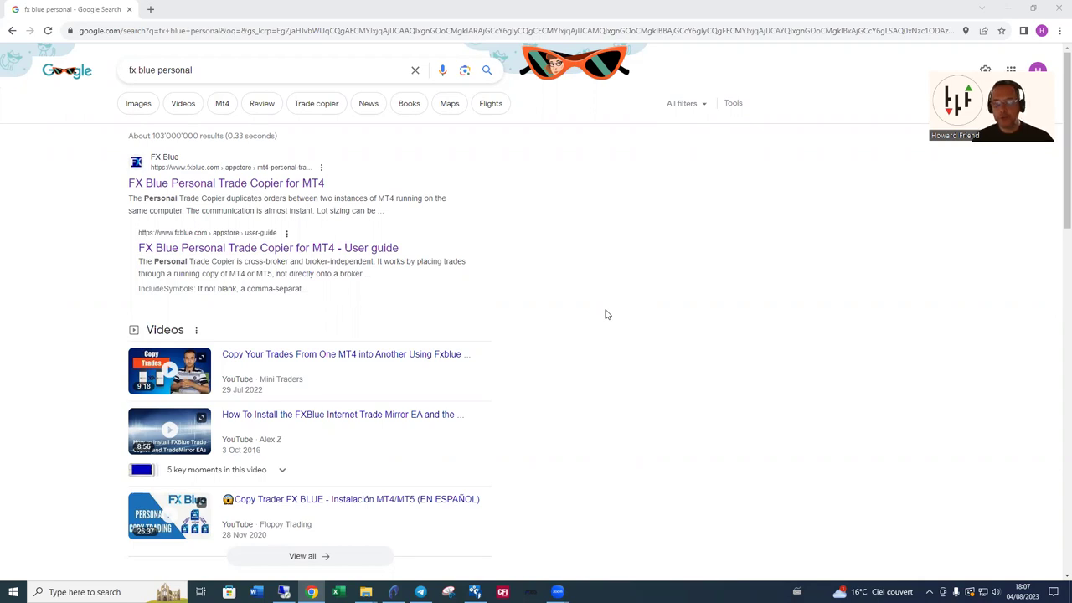
Log in to FX Blue and download the Personal Trade Copier for MT4 setup zip
left_click(189, 186)
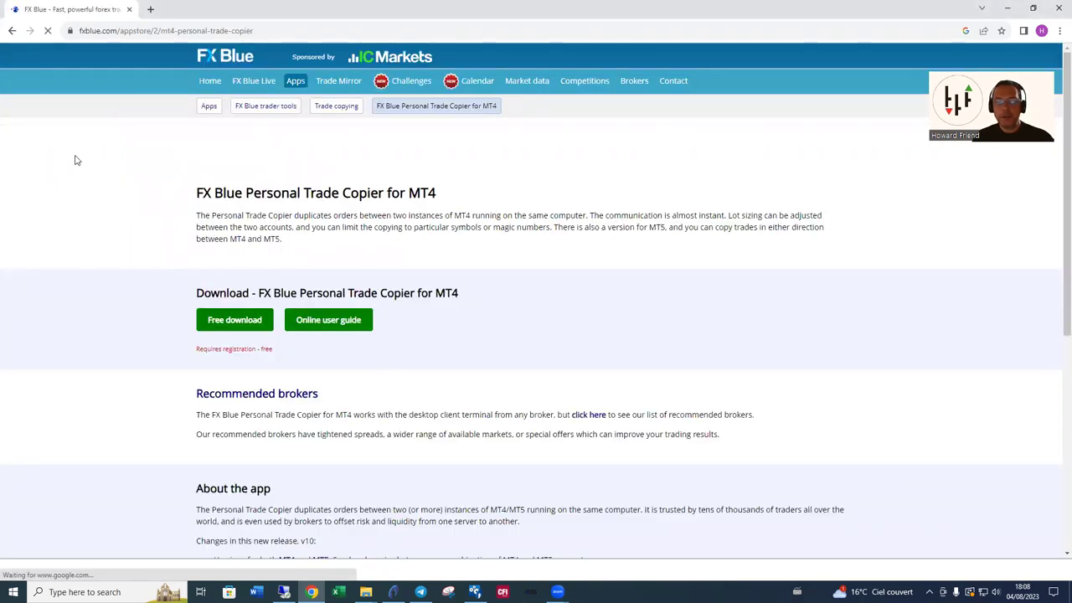
left_click(233, 322)
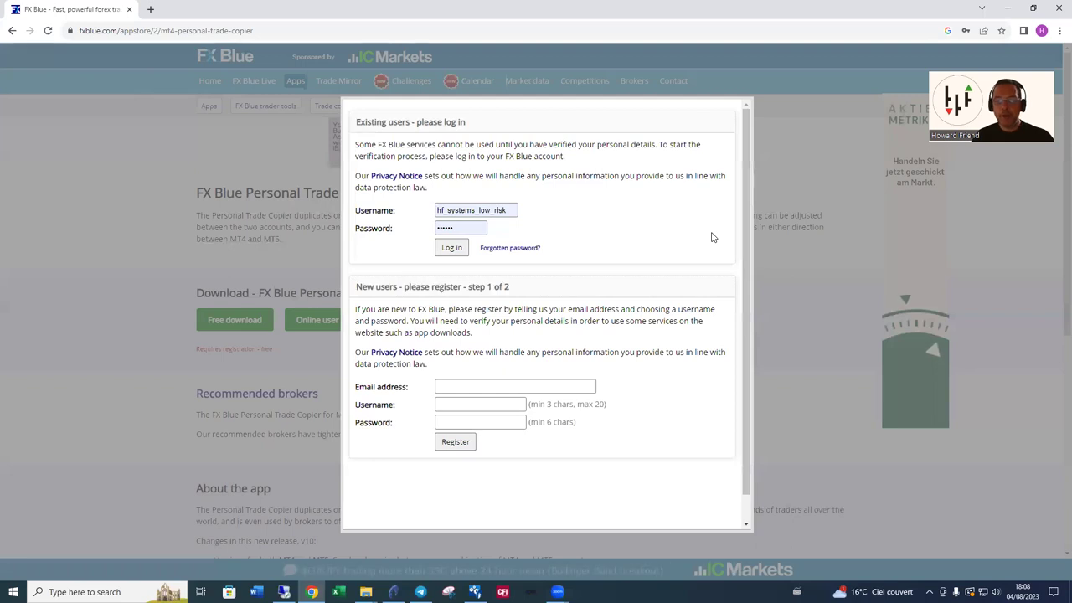
left_click(452, 249)
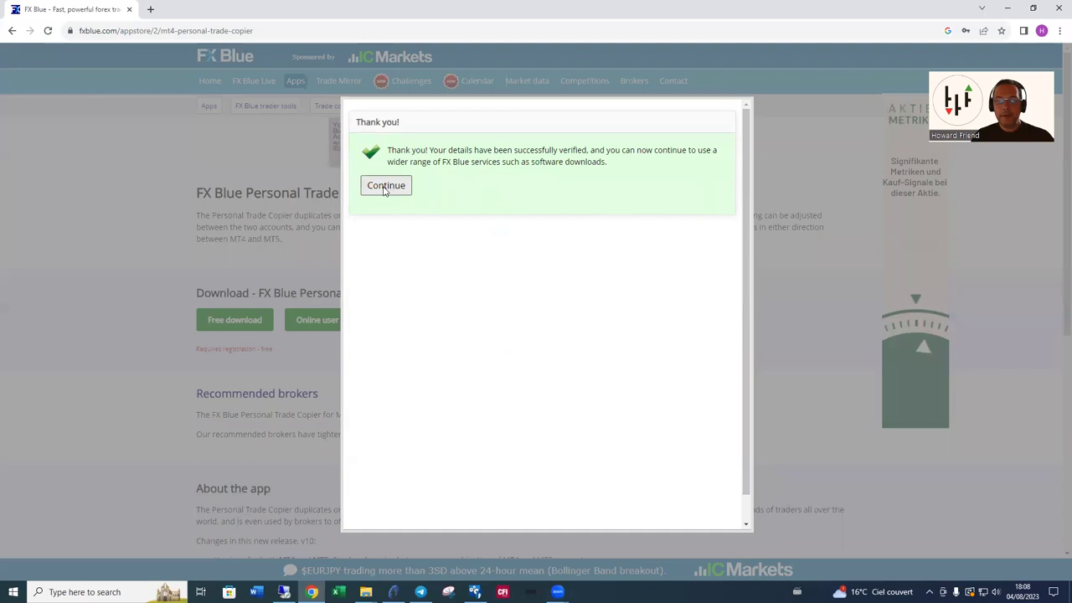
left_click(385, 185)
left_click(216, 320)
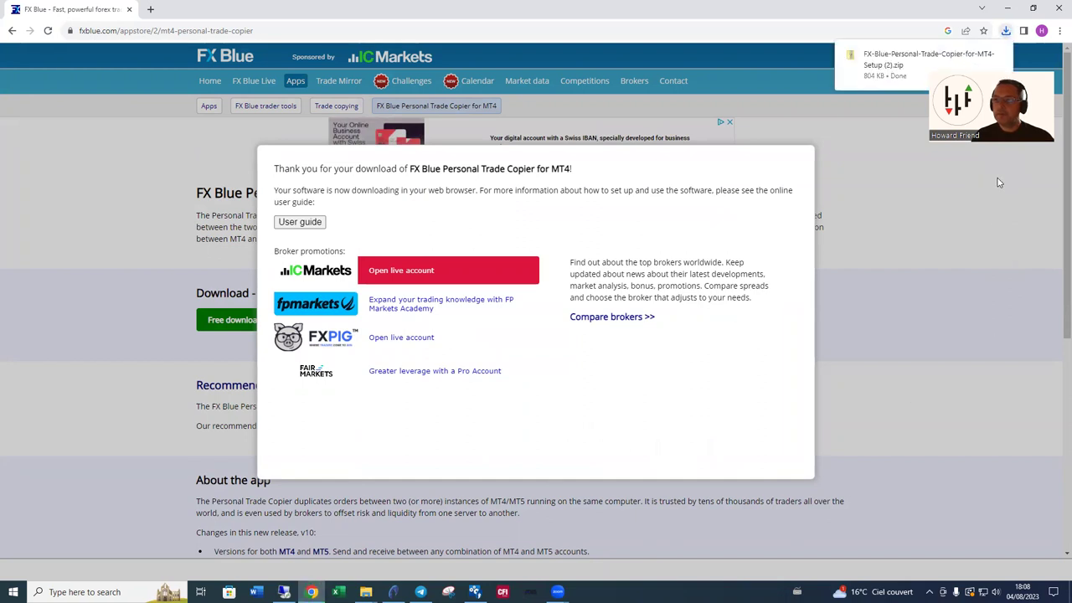
Open the downloaded setup zip and launch the FX Blue Personal Trade Copier installer
left_click(881, 55)
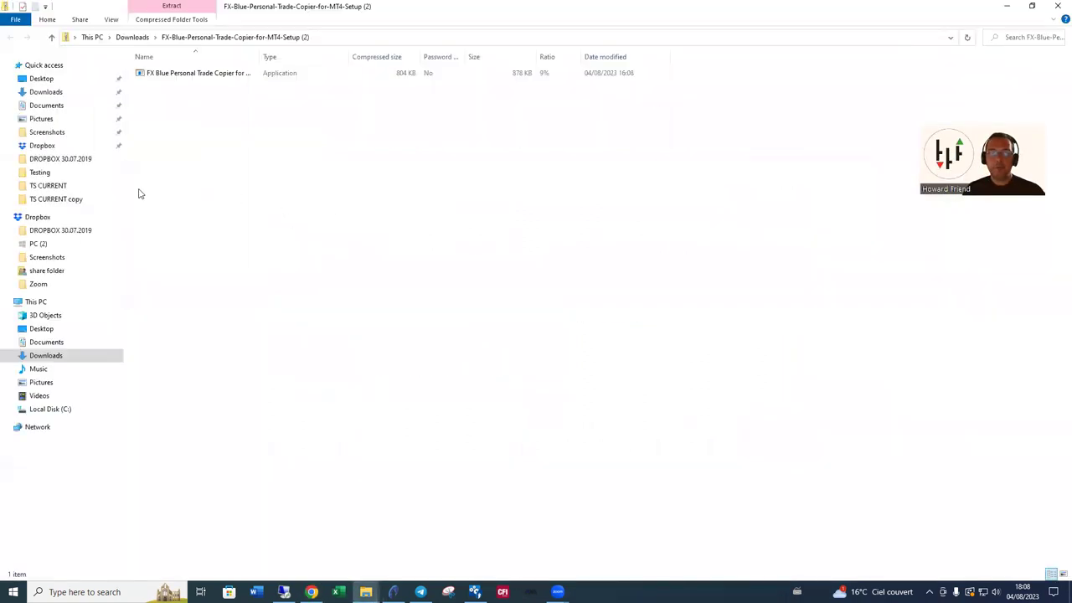
double_click(201, 77)
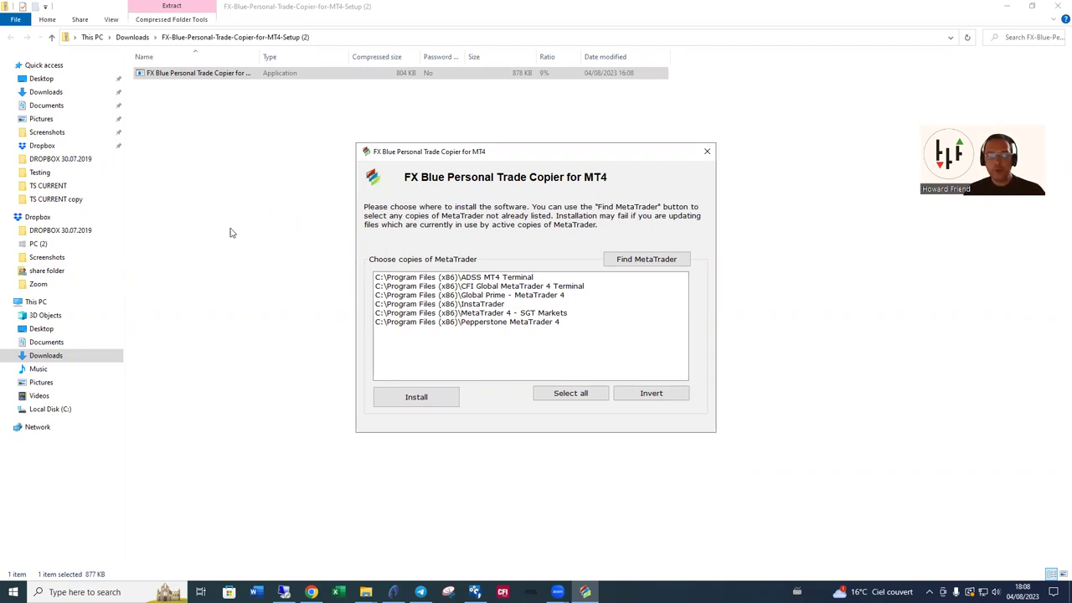
Install the trade copier into the ADSS MT4 Terminal and CFI Global MetaTrader 4 Terminal copies
left_click(451, 280)
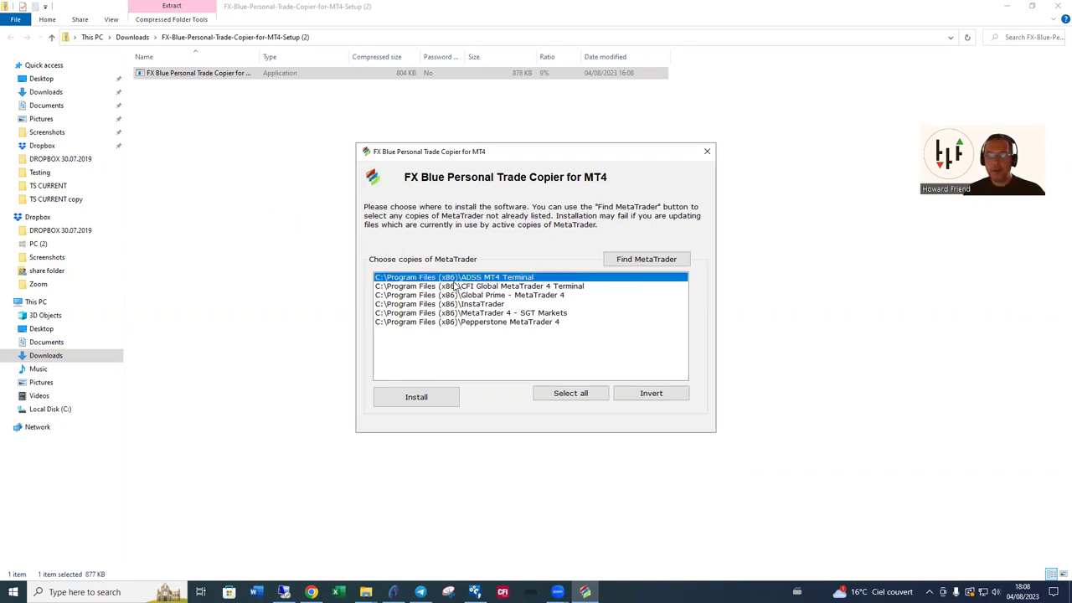
left_click(467, 286)
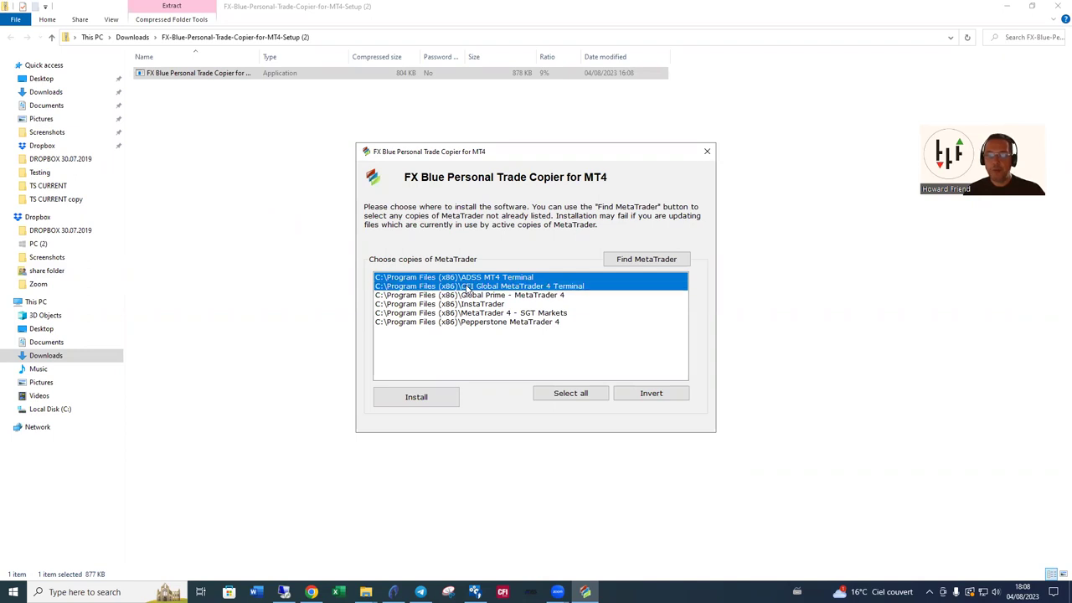
left_click(425, 400)
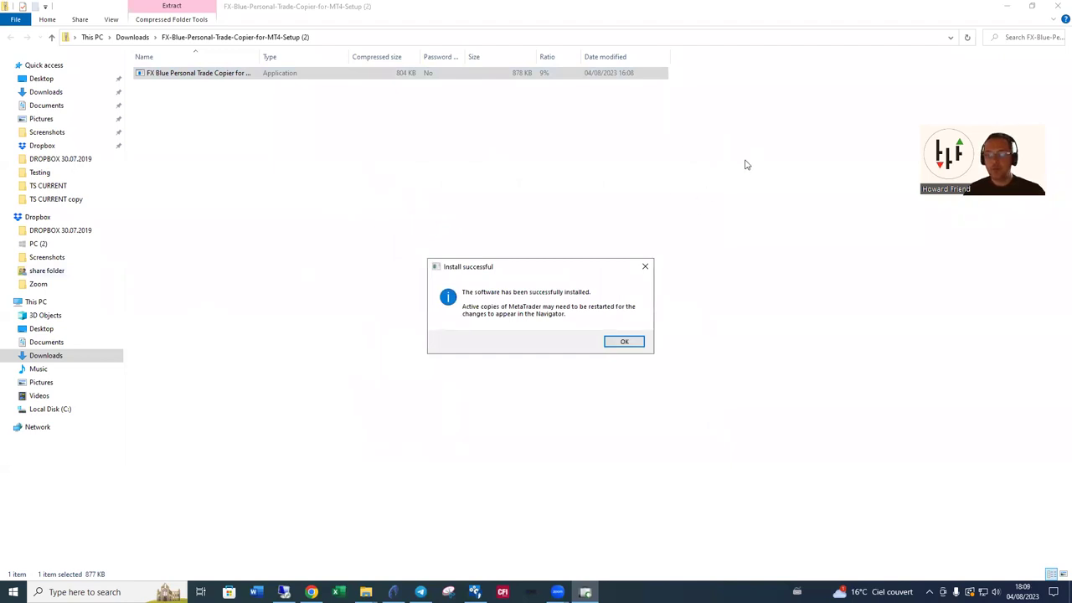
left_click(626, 343)
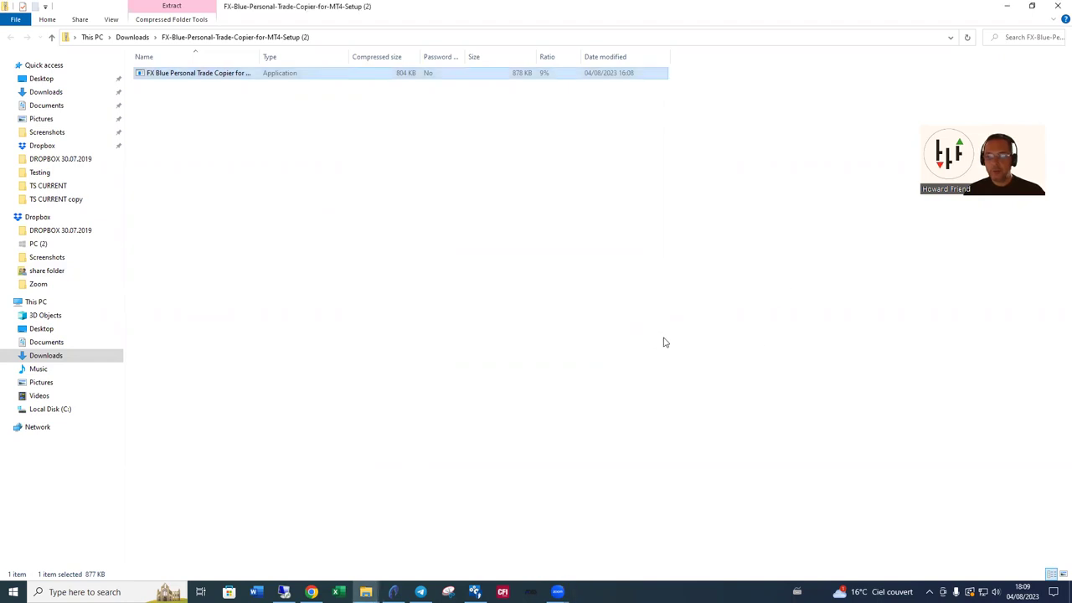
Bring up the CFI terminal and show the Trade tab balances in both CFI and ADSS
left_click(502, 592)
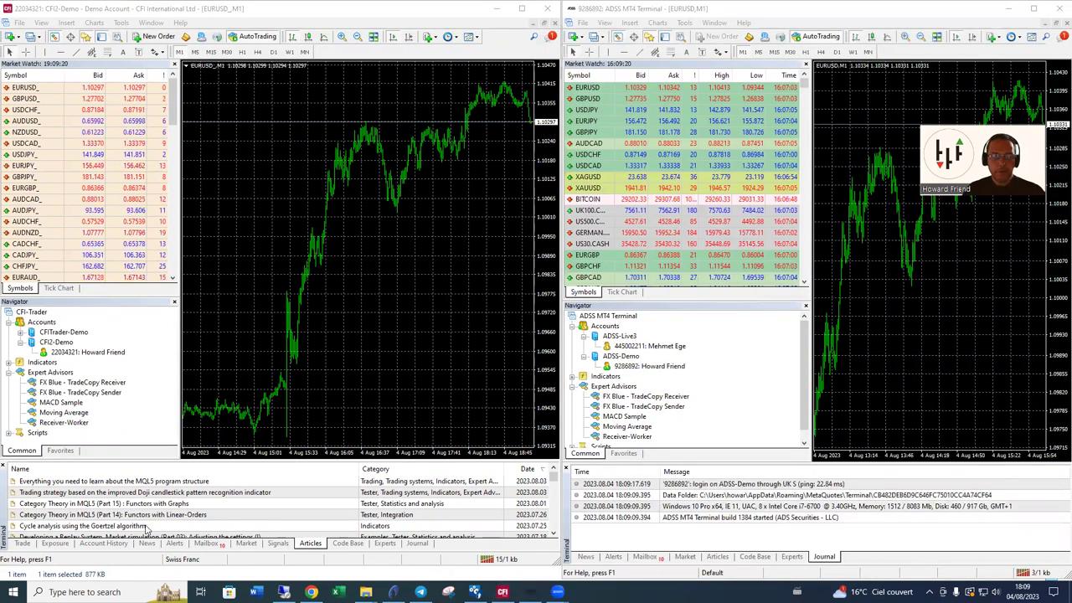
left_click(26, 543)
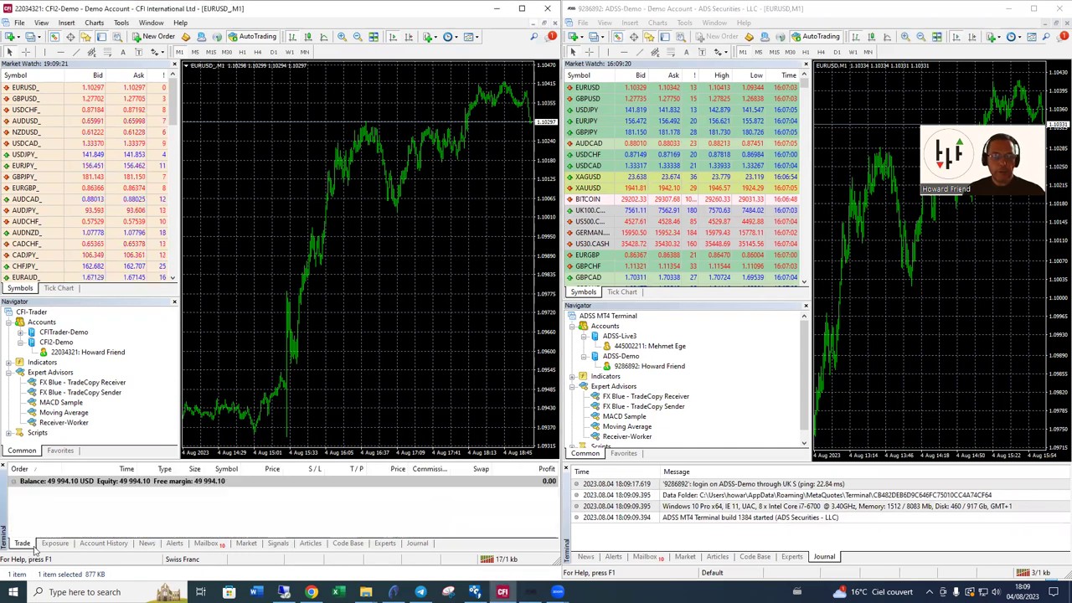
left_click(588, 557)
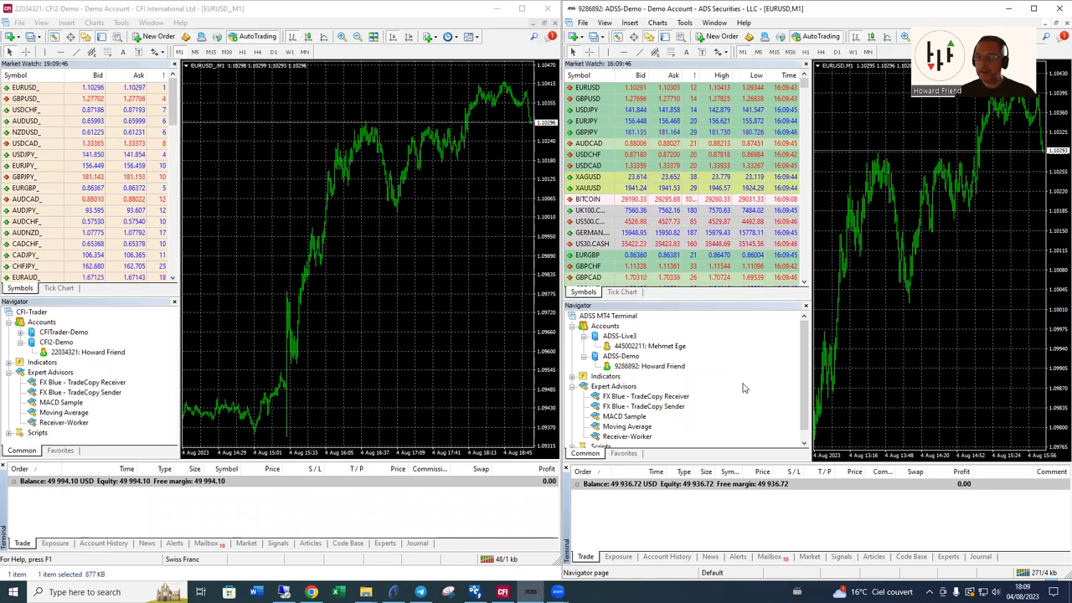
Attach FX Blue - TradeCopy Sender to the CFI EURUSD chart, checking channel TradeCopy and common options
left_click(83, 392)
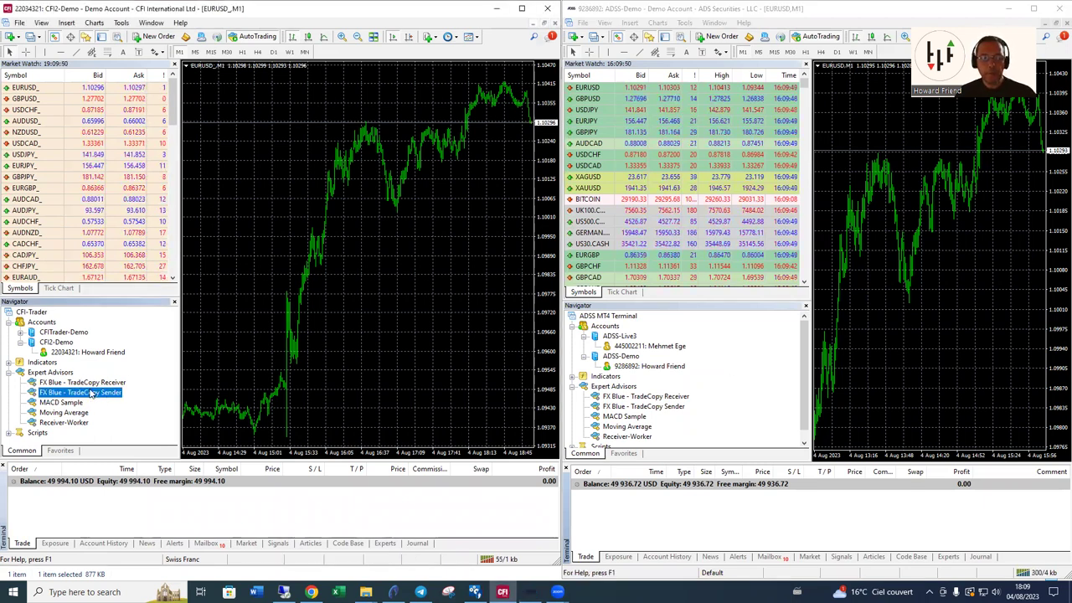
left_click_drag(261, 158, 261, 158)
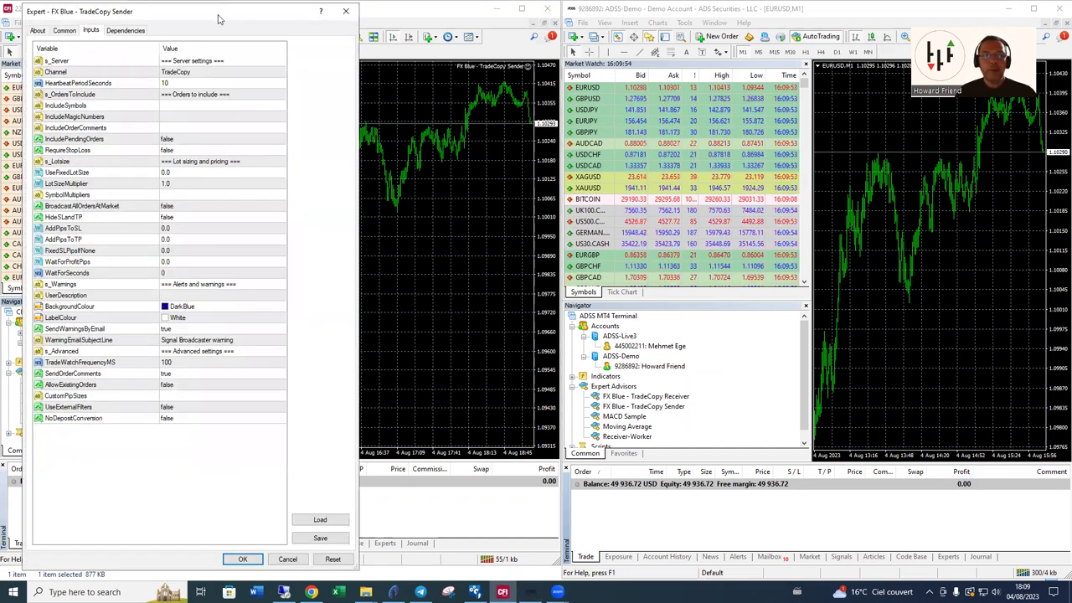
left_click_drag(215, 19, 213, 27)
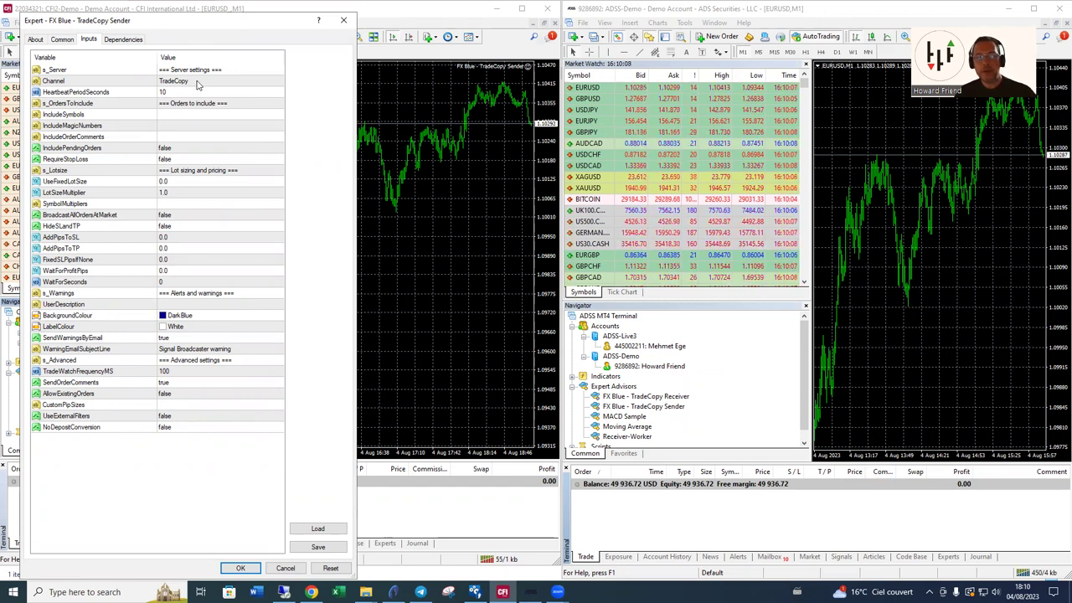
left_click(188, 80)
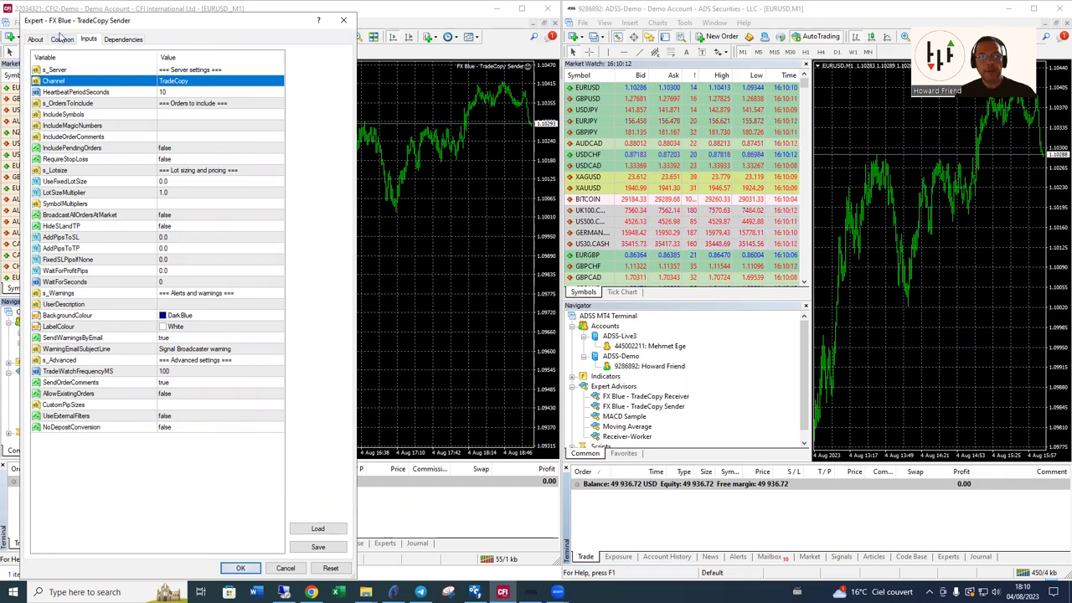
left_click(63, 40)
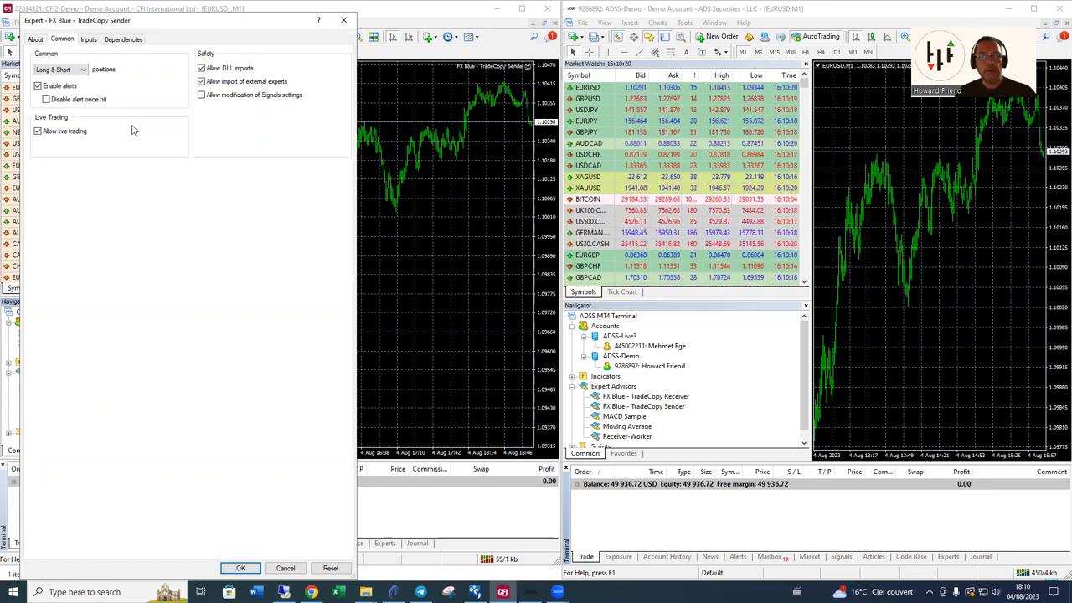
Start the TradeCopy Sender on the CFI chart, then select TradeCopy Receiver in the ADSS Navigator
left_click(240, 568)
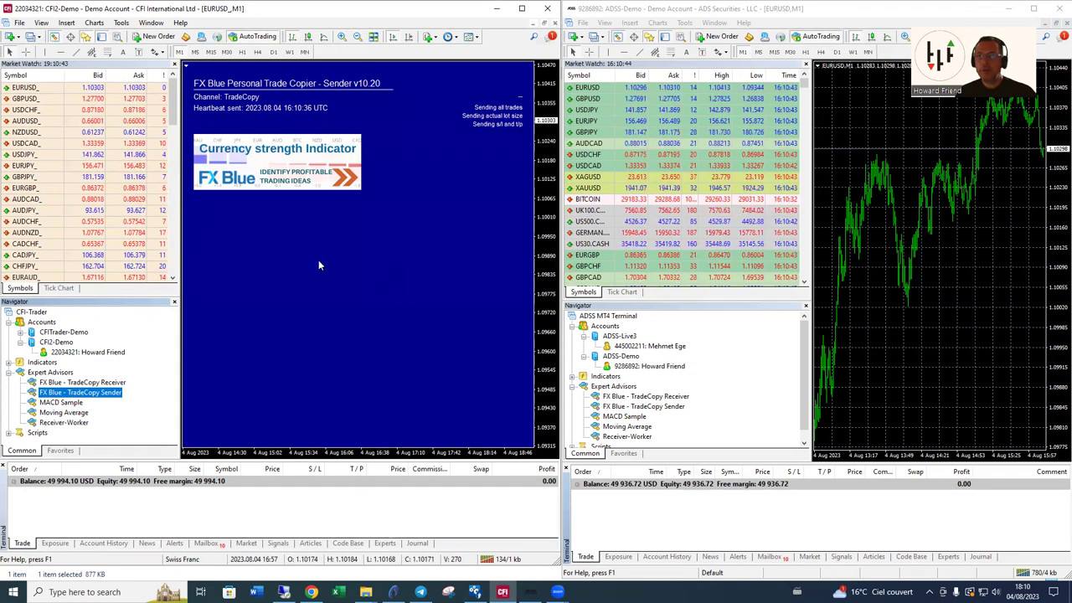
left_click(678, 397)
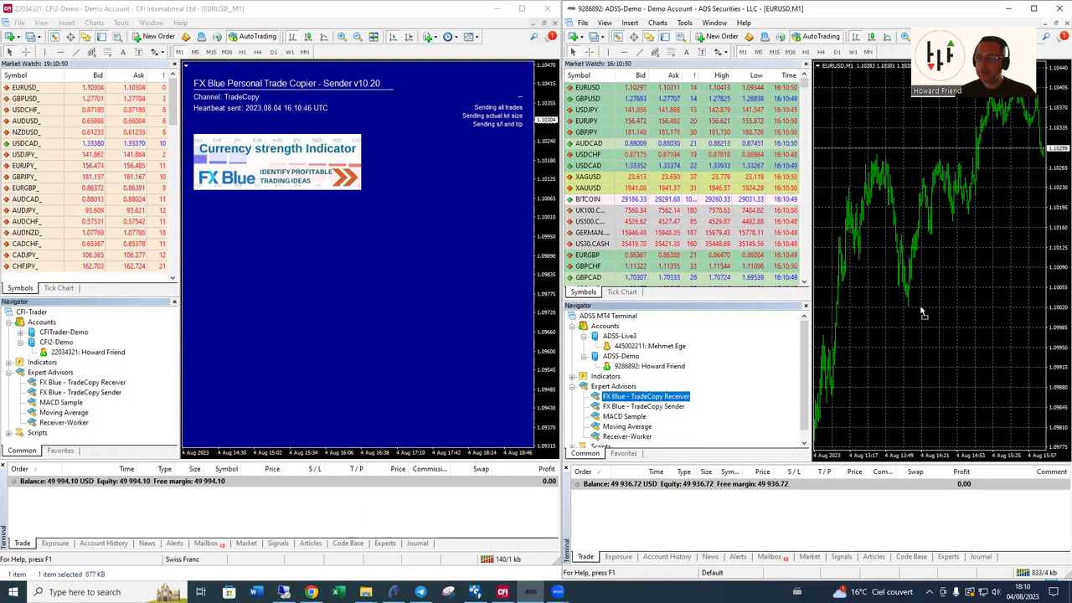
Attach TradeCopy Receiver to the ADSS EURUSD chart and scroll its inputs to the lot sizing options
left_click_drag(921, 312, 920, 305)
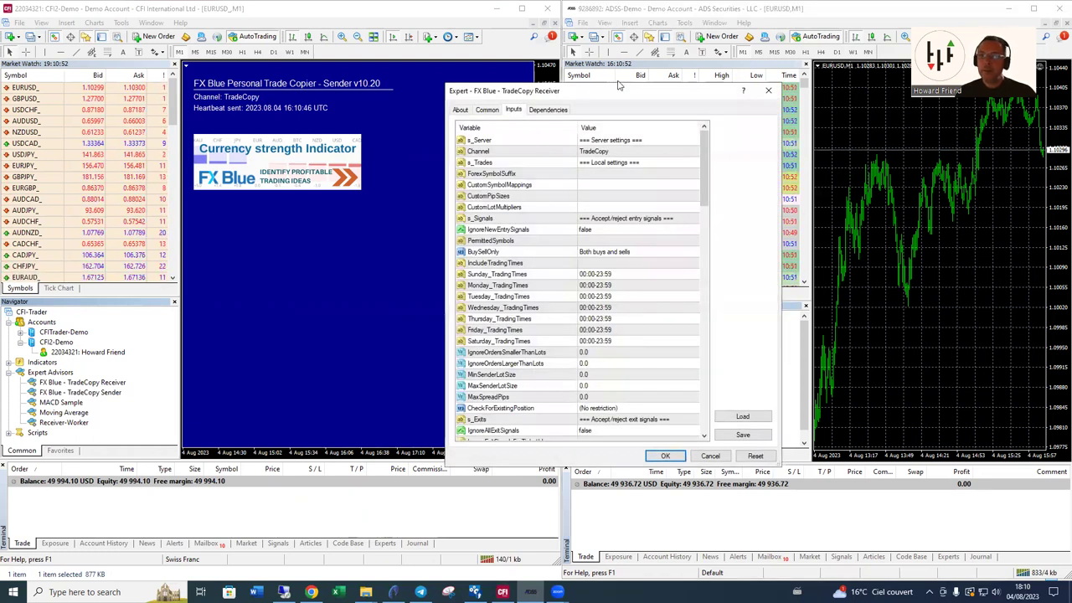
left_click_drag(591, 99, 502, 95)
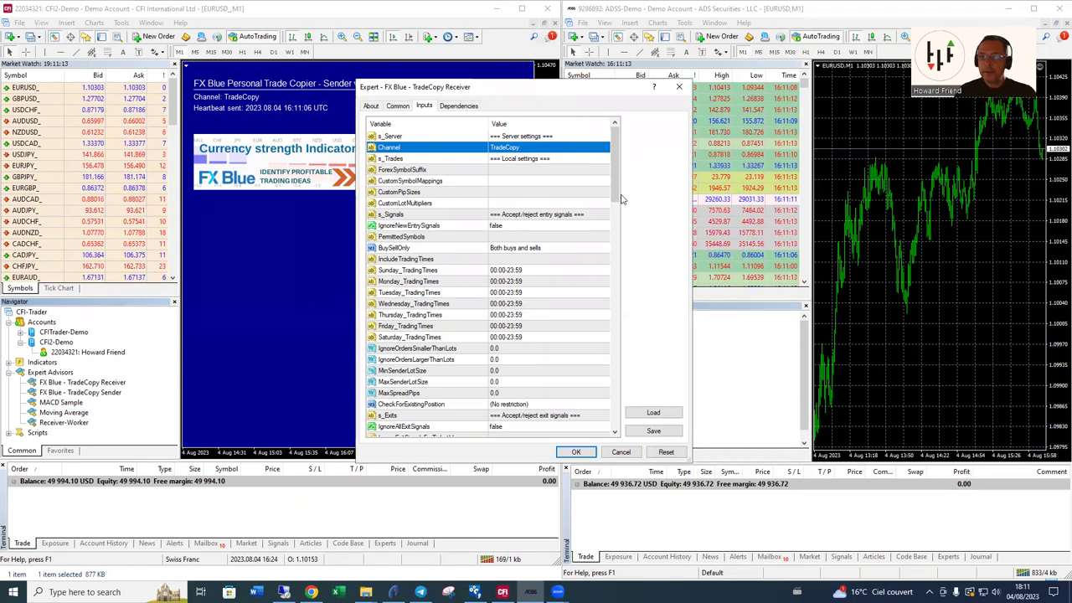
left_click_drag(615, 201, 624, 287)
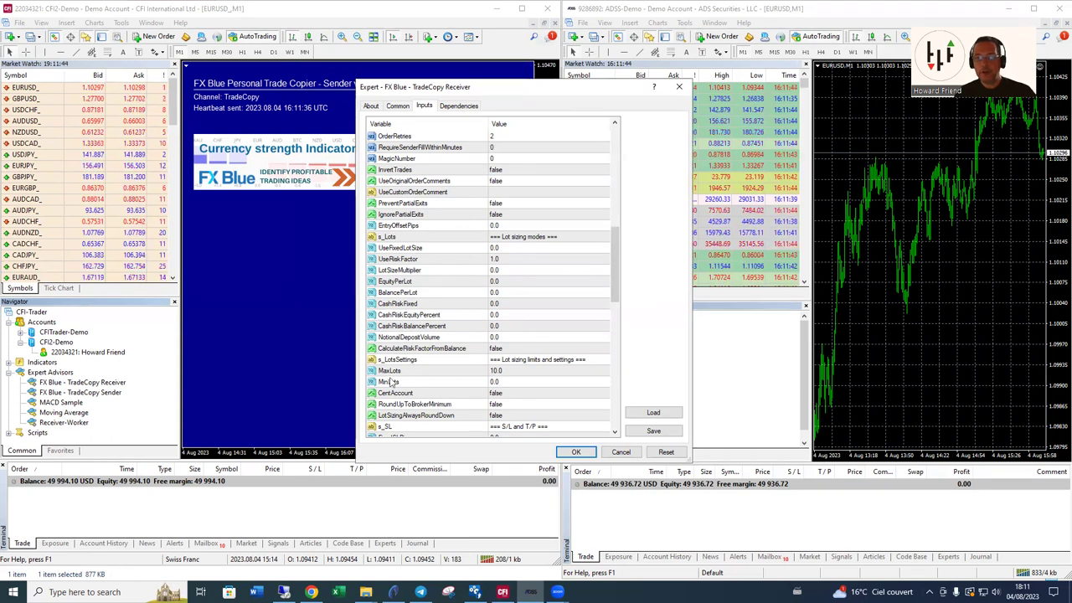
Give the Receiver LotSizeMultiplier 5 and UseRiskFactor 0, and apply the settings
left_click(402, 271)
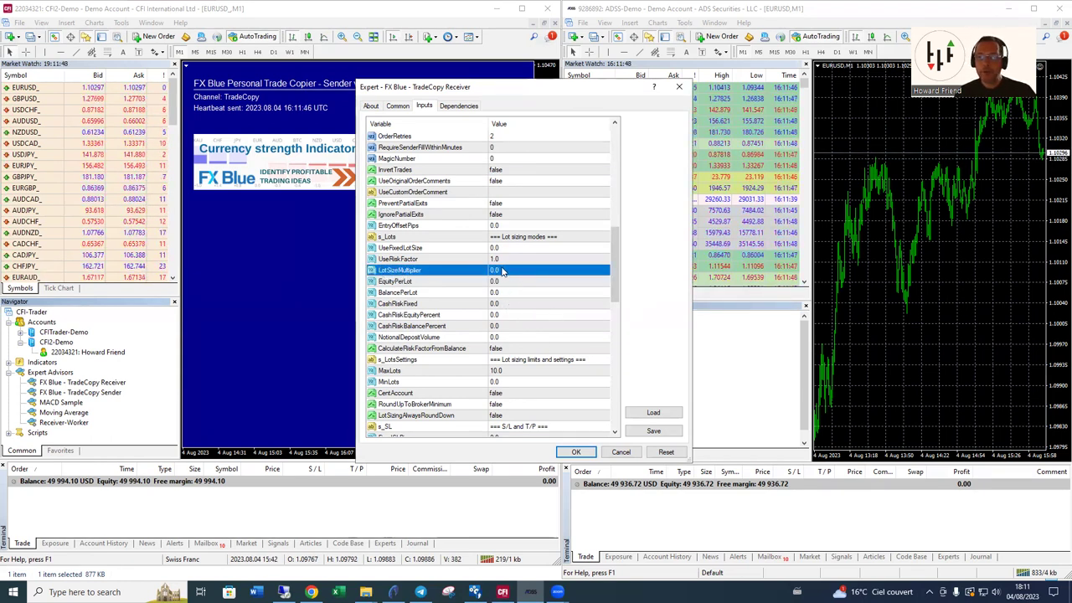
left_click(503, 271)
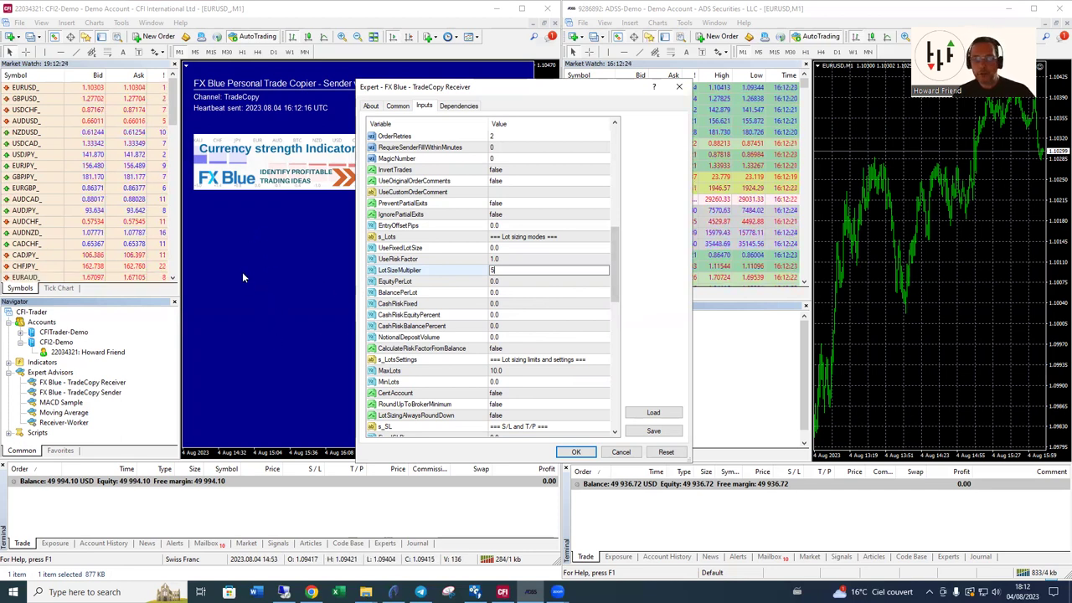
key("Return")
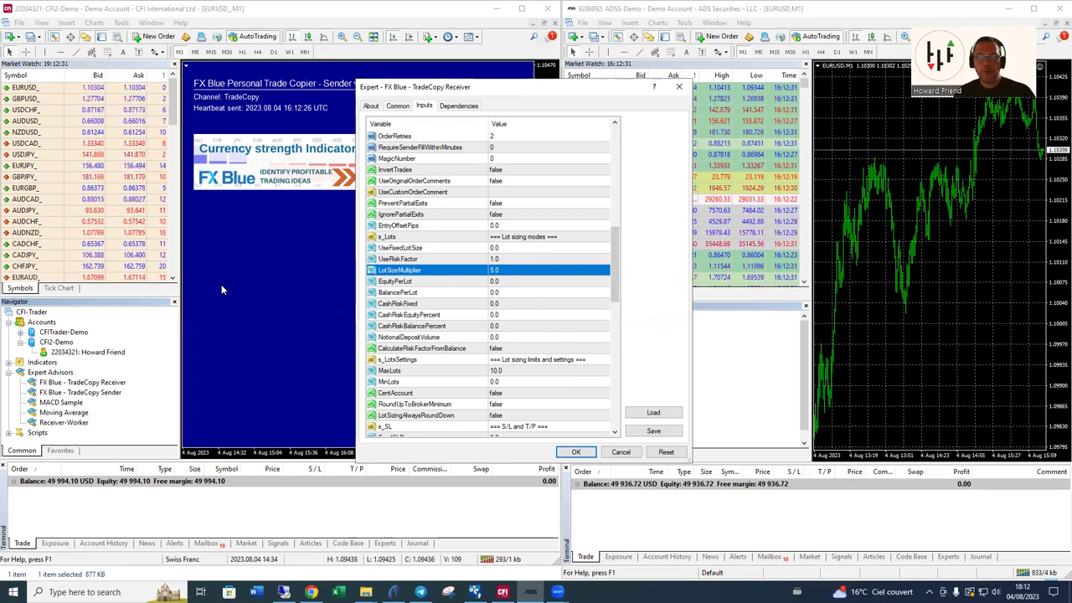
left_click(413, 259)
left_click(501, 259)
type("0")
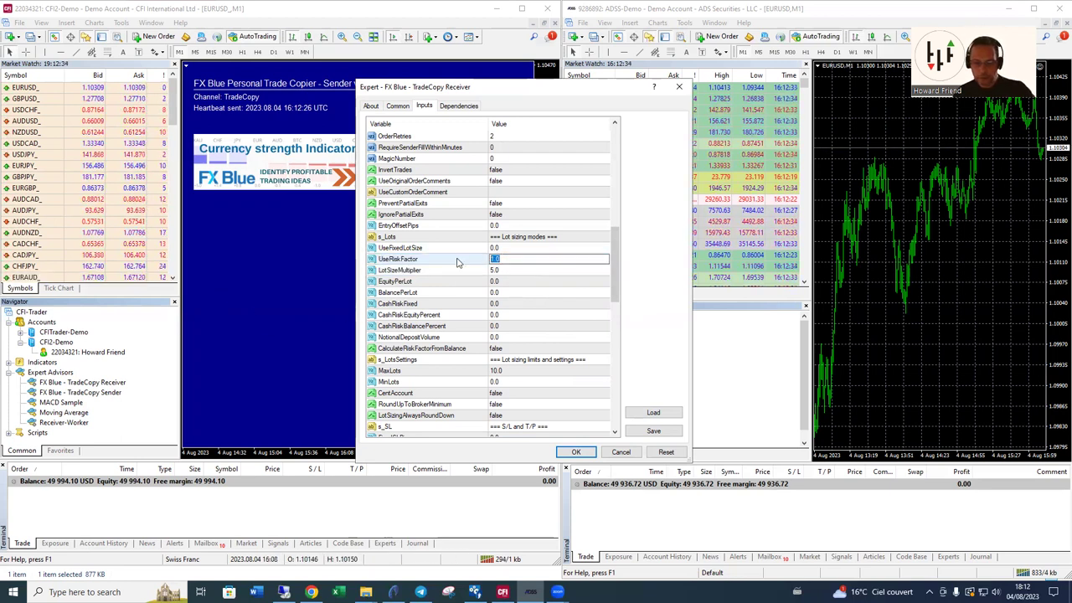
left_click(577, 452)
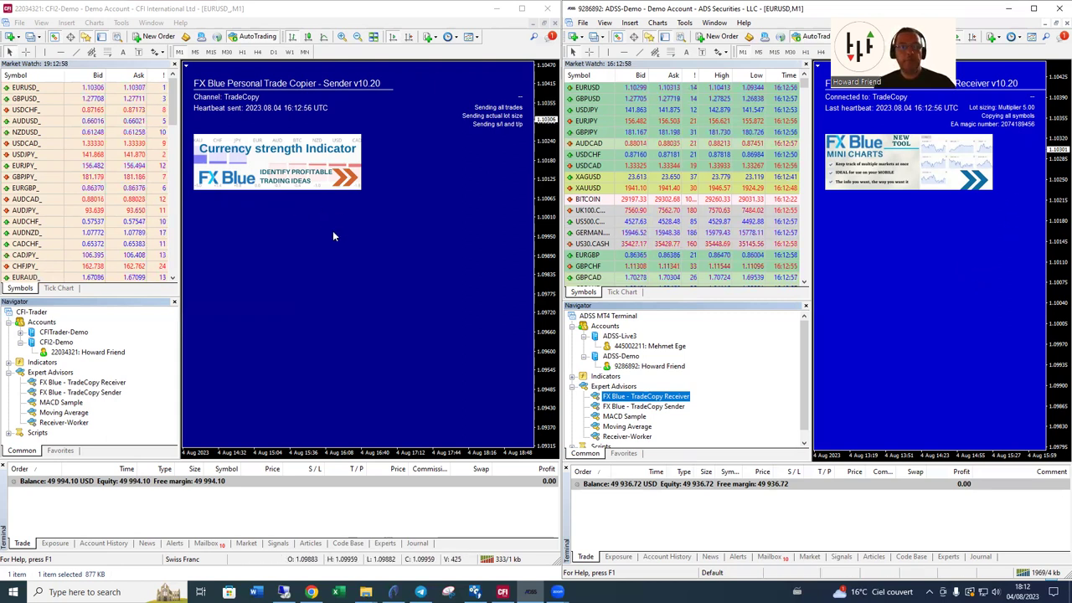
Place a 1-lot EURUSD market buy on the CFI account
double_click(126, 89)
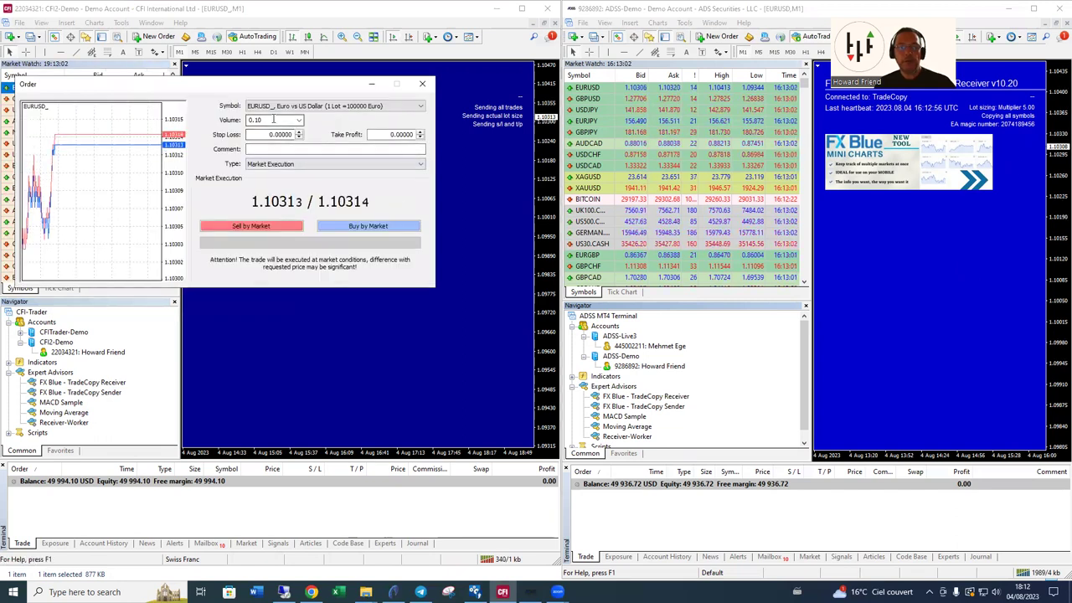
double_click(273, 120)
type("1")
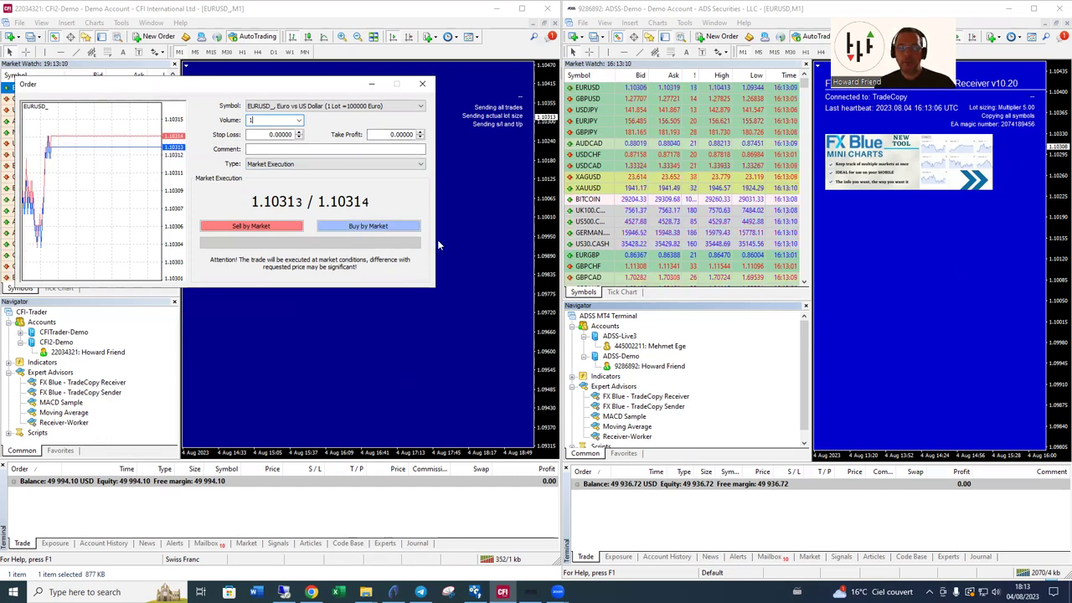
left_click(387, 226)
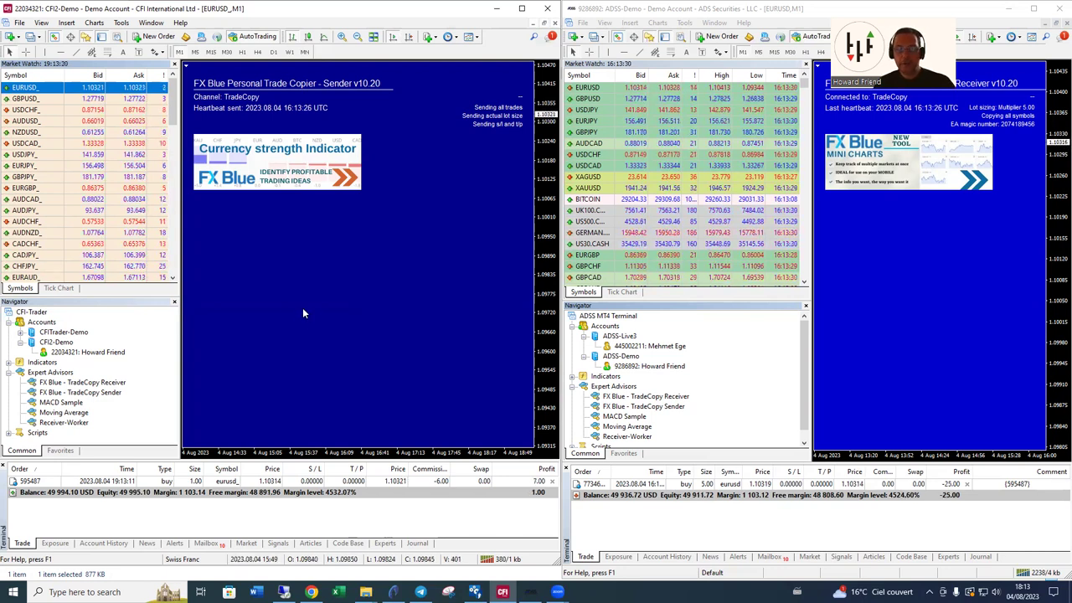
Close the EURUSD buy and confirm it closed in both the ADSS and CFI terminals
left_click(552, 482)
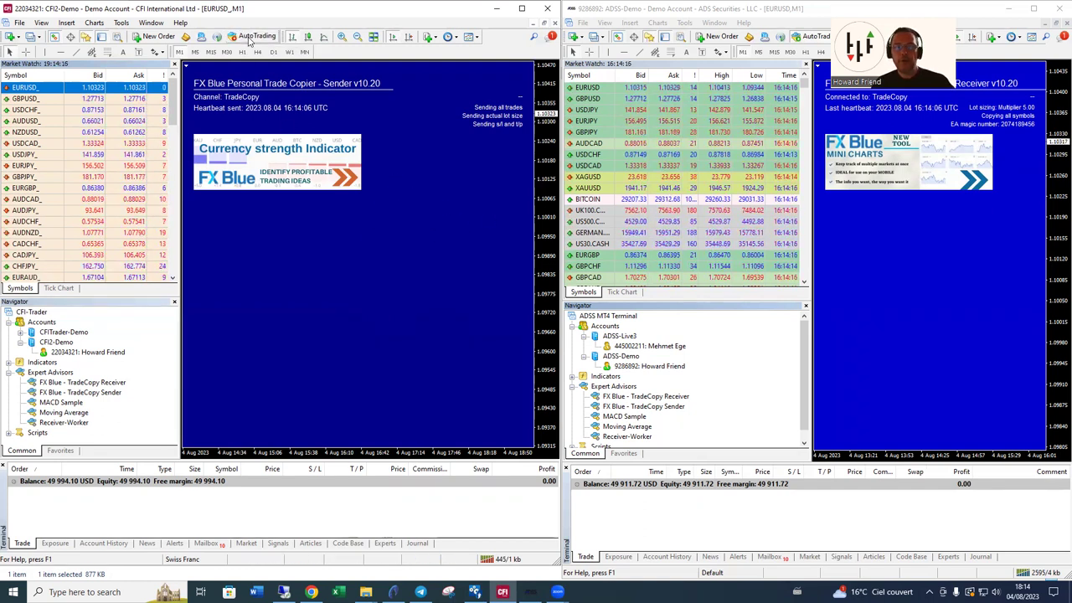
left_click(810, 37)
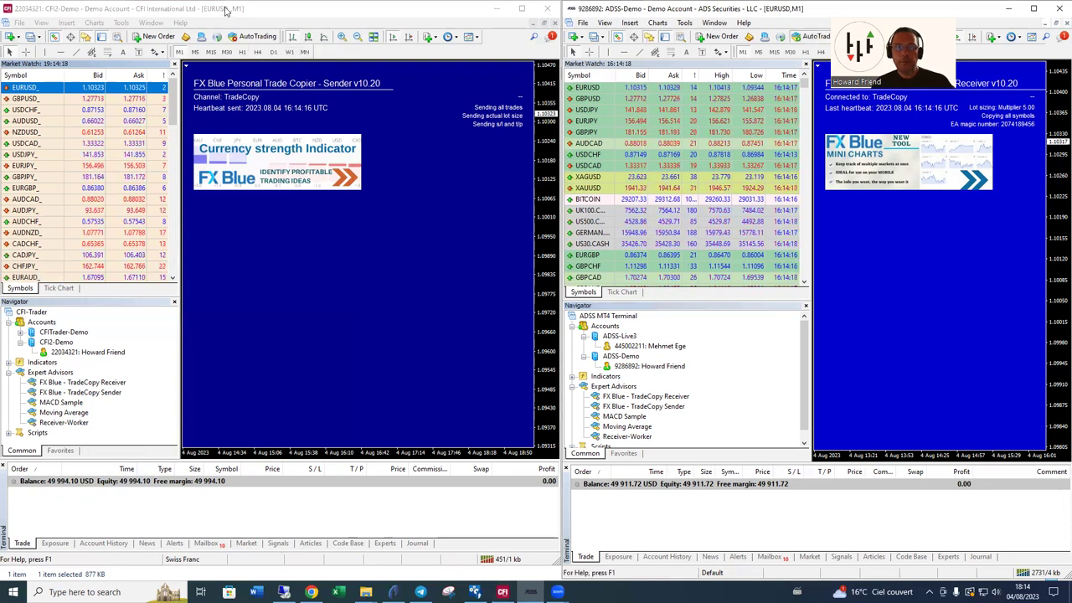
left_click(349, 255)
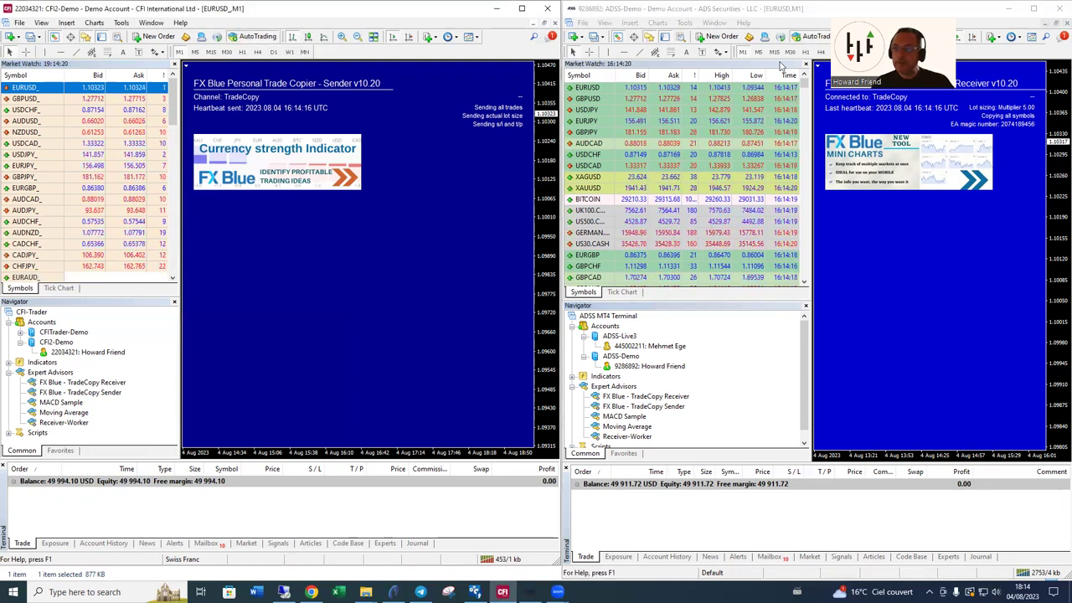